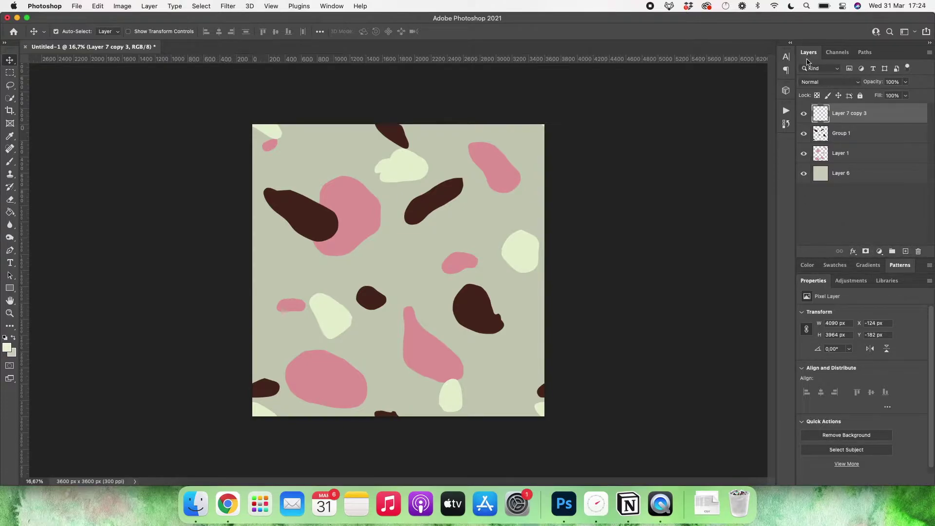
pyautogui.click(332, 7)
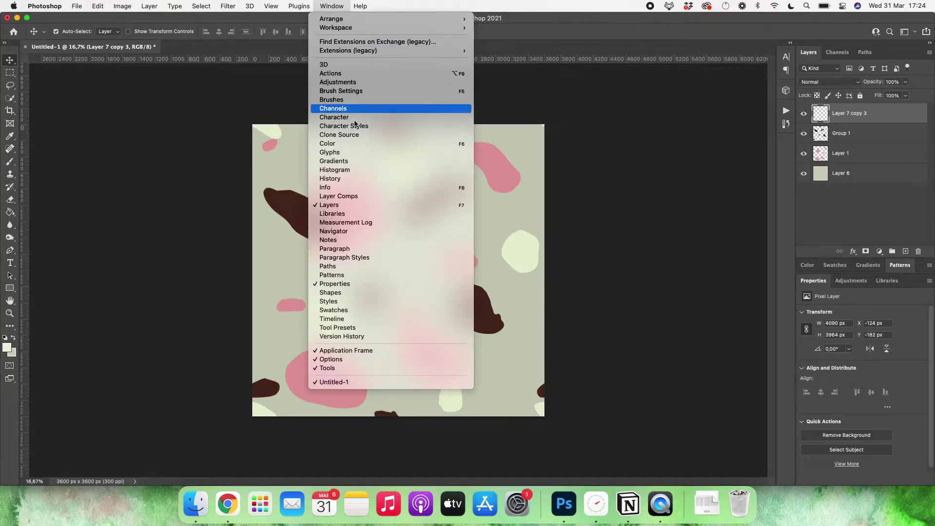
pyautogui.click(912, 216)
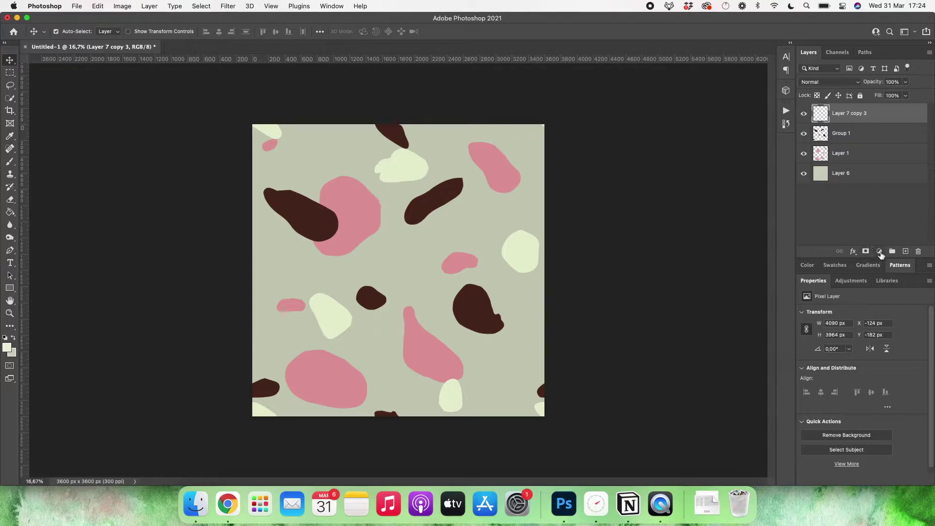
# Add a Hue/Saturation adjustment layer above Layer 7 copy 3, set its hue to +102 and clip it to that layer
pyautogui.click(880, 252)
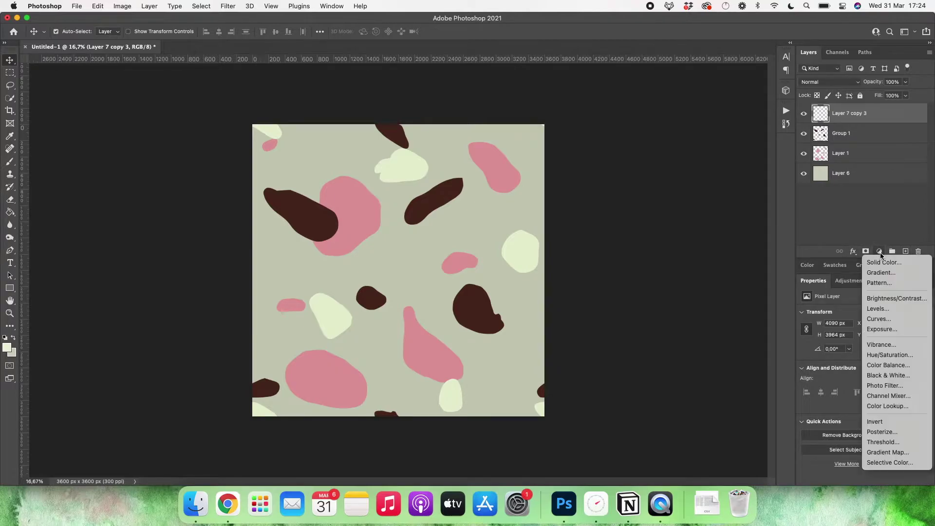
pyautogui.click(889, 355)
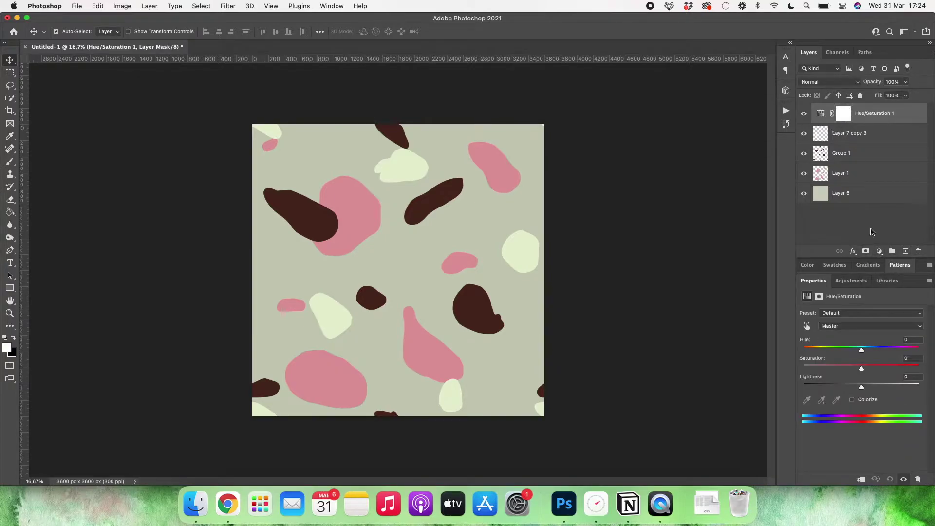
pyautogui.moveTo(862, 349)
pyautogui.mouseDown()
pyautogui.moveTo(811, 350)
pyautogui.moveTo(899, 351)
pyautogui.moveTo(779, 354)
pyautogui.moveTo(921, 352)
pyautogui.moveTo(850, 352)
pyautogui.moveTo(868, 350)
pyautogui.mouseUp()
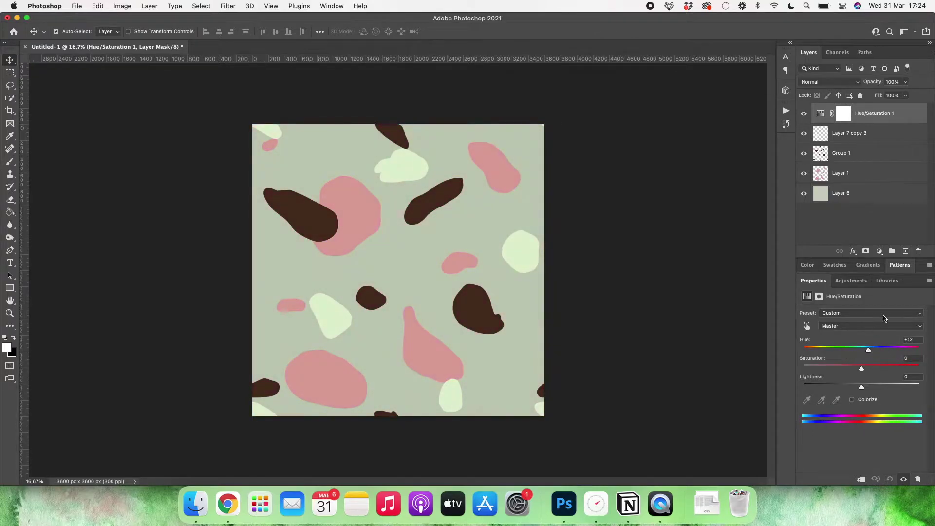
pyautogui.click(822, 114)
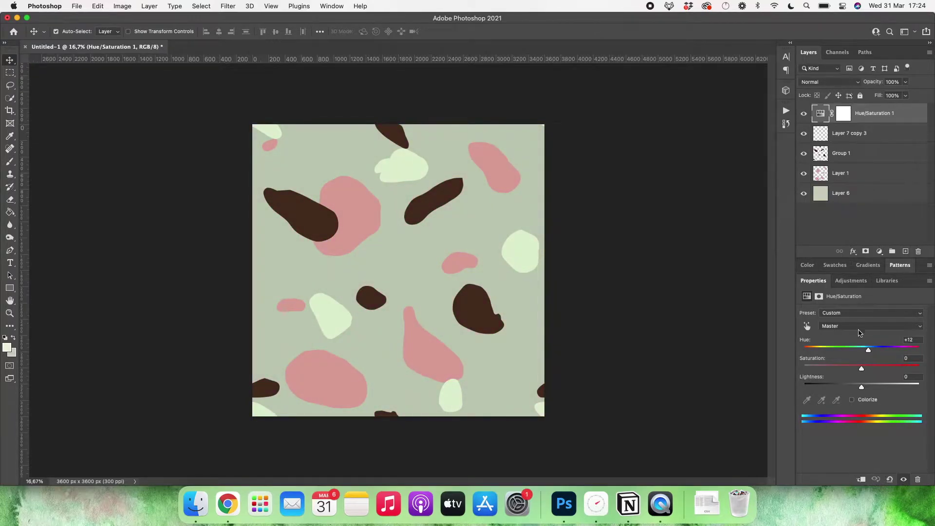
pyautogui.moveTo(868, 350); pyautogui.dragTo(904, 353)
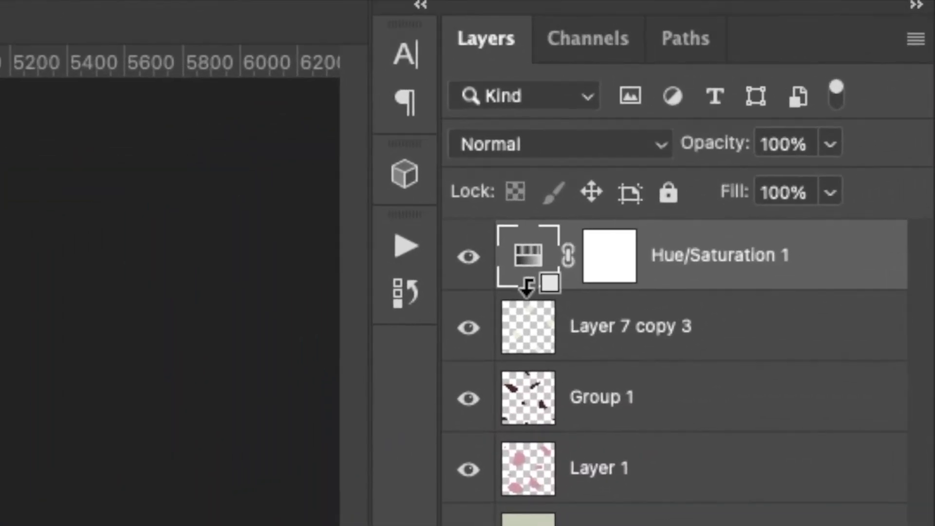
pyautogui.keyDown('alt'); pyautogui.click(527, 289); pyautogui.keyUp('alt')
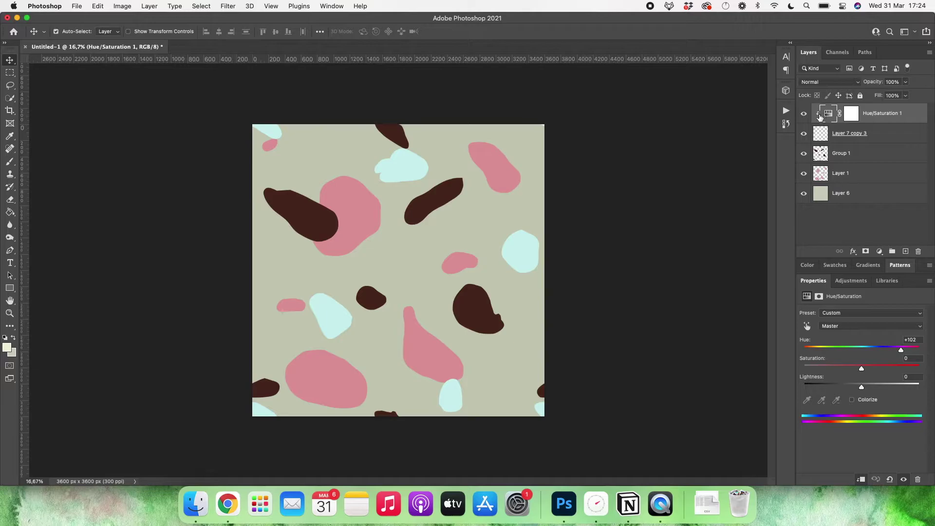
# Toggle the visibility of Layer 7 copy 3 and its Hue/Saturation adjustment to compare, and set the adjustment's hue to -75
pyautogui.click(804, 135)
pyautogui.click(804, 135)
pyautogui.click(804, 135)
pyautogui.click(804, 135)
pyautogui.click(804, 115)
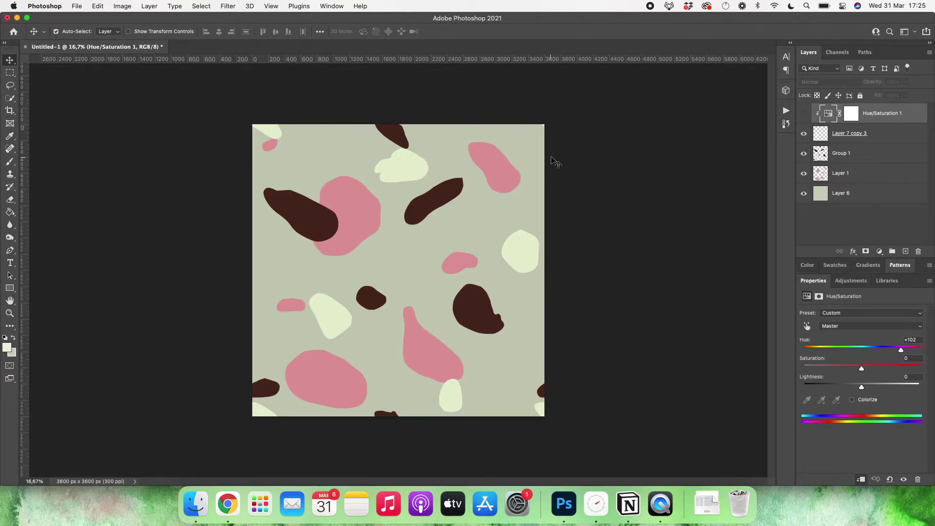
pyautogui.click(804, 114)
pyautogui.moveTo(901, 353); pyautogui.dragTo(828, 354)
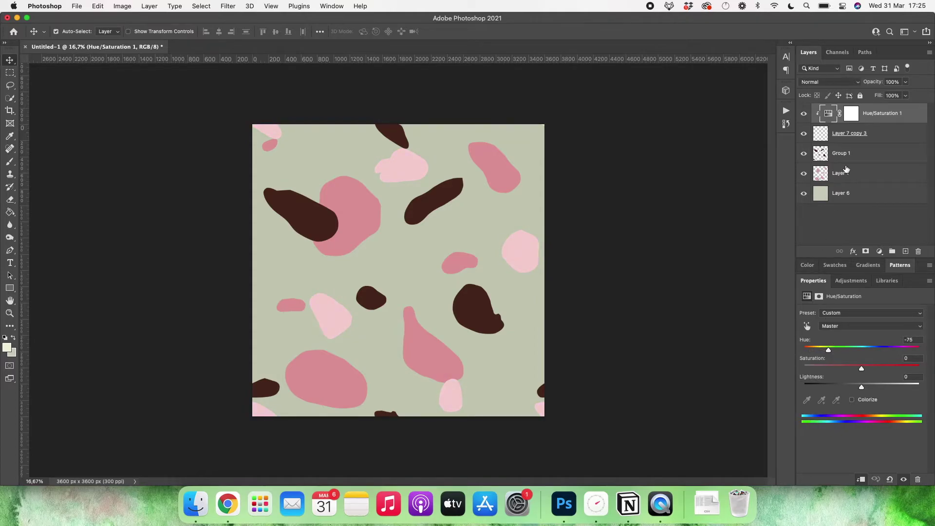
# Add a Hue/Saturation adjustment layer clipped to Group 1, with hue +29 and lightness +14
pyautogui.click(822, 160)
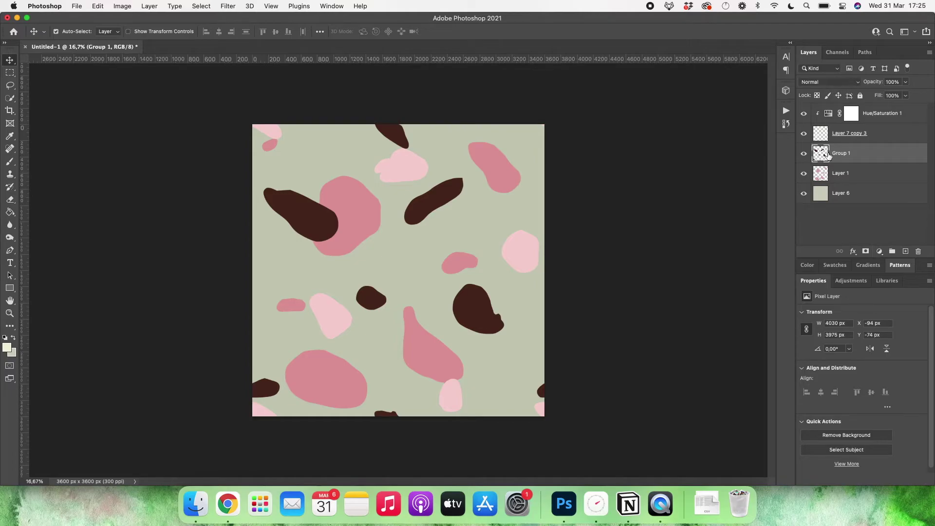
pyautogui.click(880, 252)
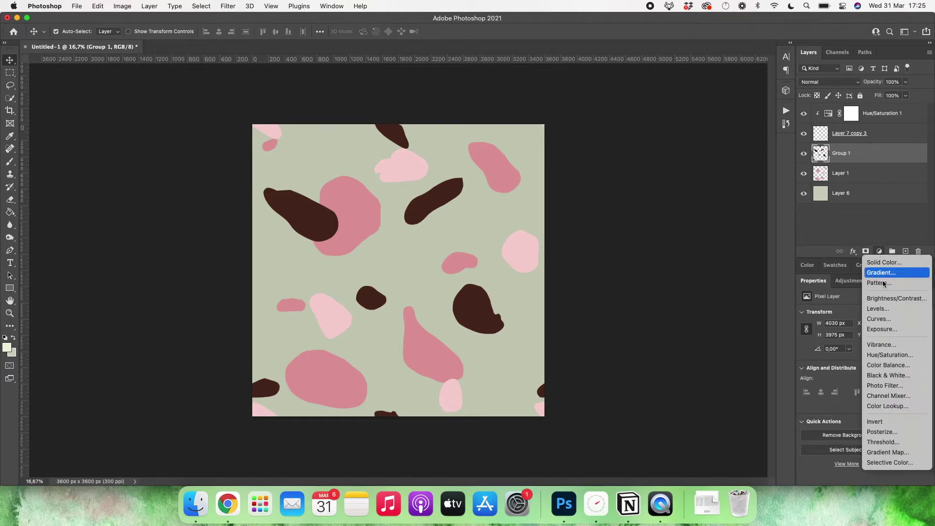
pyautogui.click(889, 355)
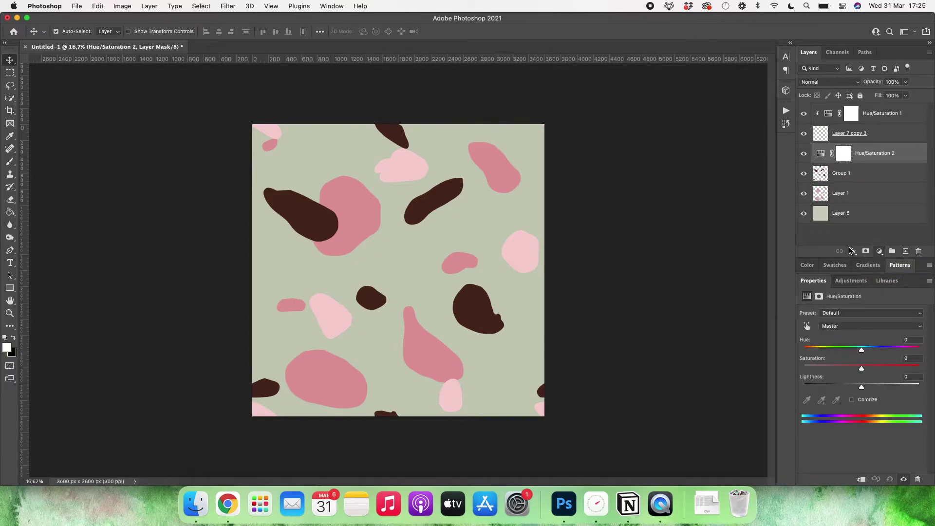
pyautogui.keyDown('alt'); pyautogui.click(822, 162); pyautogui.keyUp('alt')
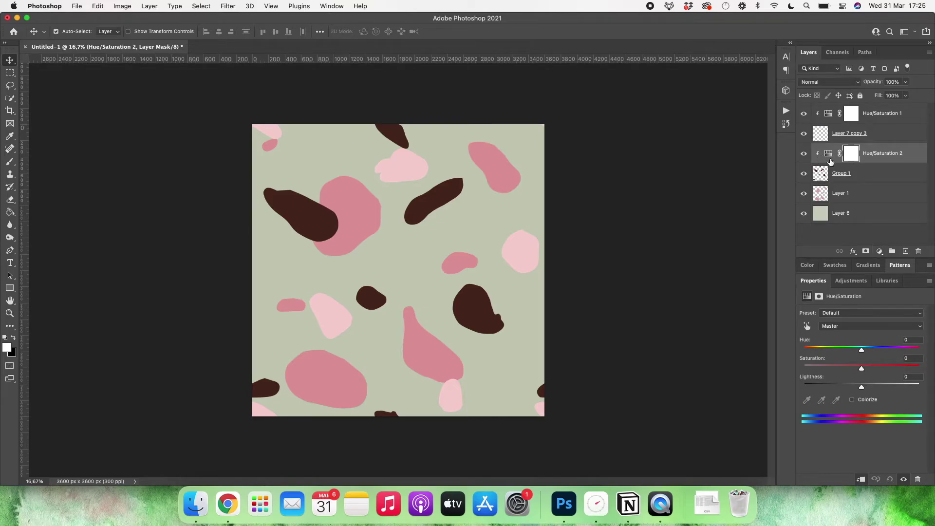
pyautogui.moveTo(861, 350); pyautogui.dragTo(879, 358)
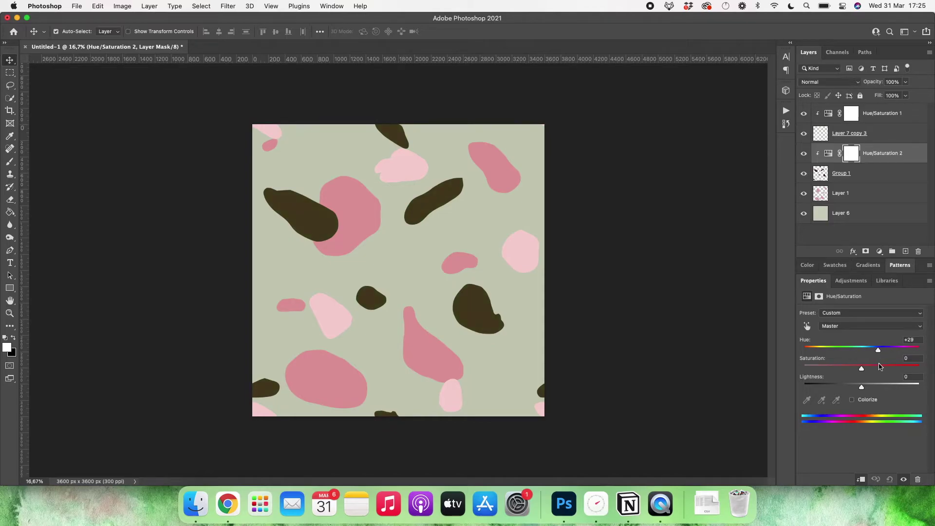
pyautogui.moveTo(862, 388)
pyautogui.mouseDown()
pyautogui.moveTo(894, 388)
pyautogui.moveTo(870, 387)
pyautogui.mouseUp()
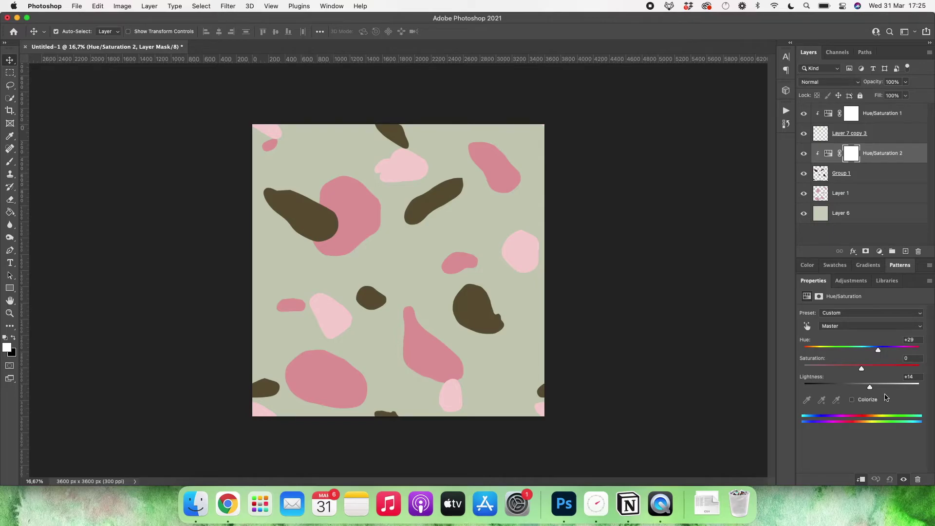
# Add a Hue/Saturation adjustment layer clipped to Layer 1, leaving its hue at 0
pyautogui.press('super')
pyautogui.click(826, 199)
pyautogui.click(880, 251)
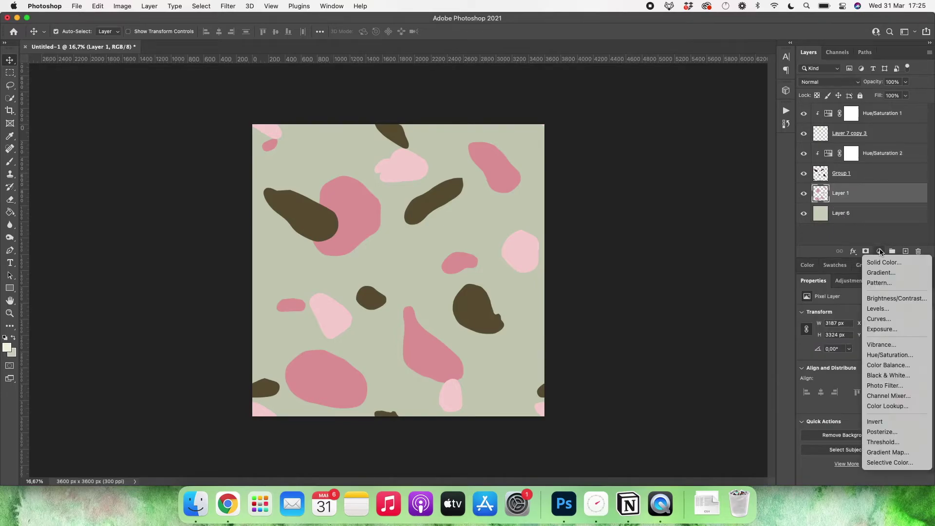
pyautogui.click(891, 355)
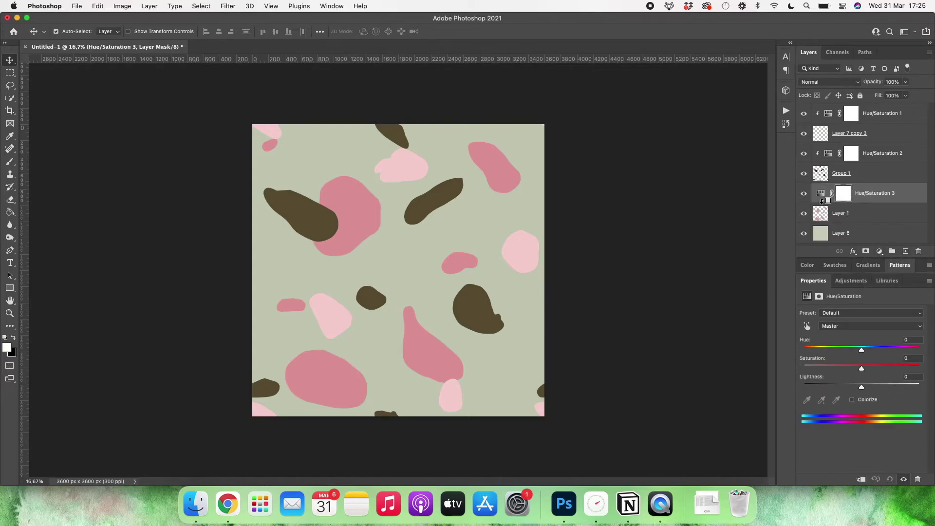
pyautogui.keyDown('alt'); pyautogui.click(821, 203); pyautogui.keyUp('alt')
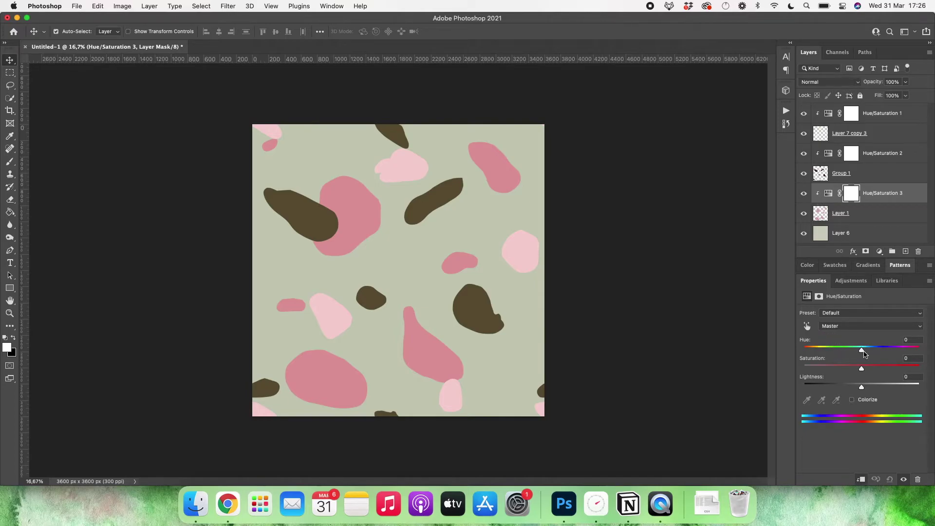
pyautogui.moveTo(862, 350); pyautogui.dragTo(861, 350)
pyautogui.press('super+z')
# In the sea urchin document, limit the Hue/Saturation adjustment to Cyans and shift their hue strongly in the positive direction
pyautogui.click(848, 328)
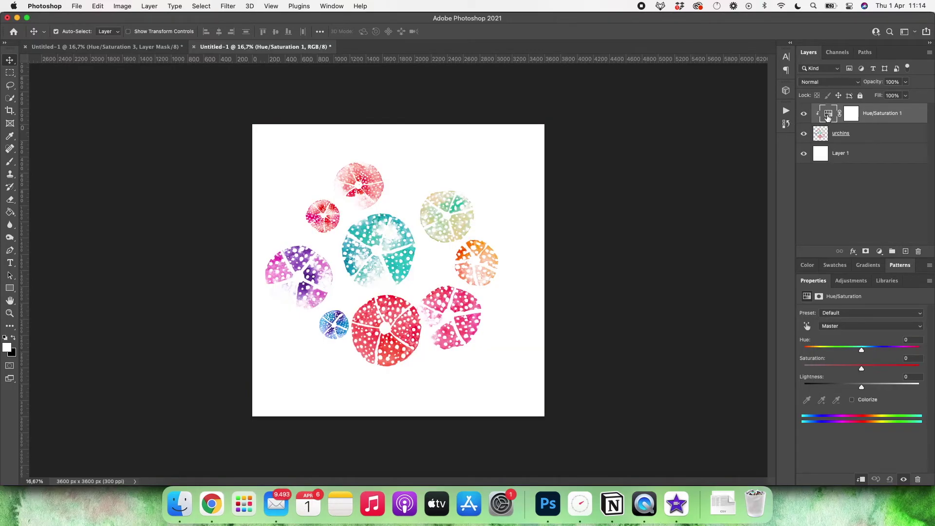
pyautogui.click(850, 326)
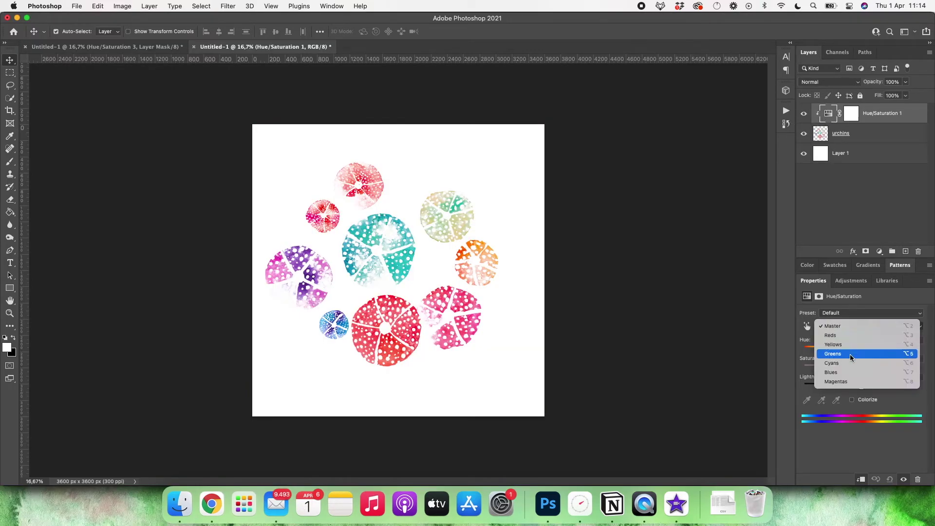
pyautogui.click(848, 362)
pyautogui.moveTo(861, 350); pyautogui.dragTo(907, 348)
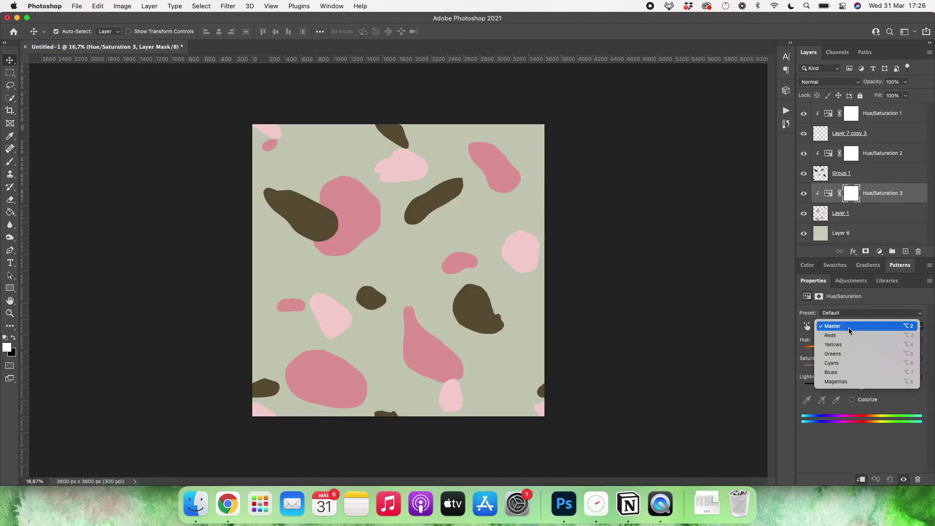
# In the terrazzo pattern document, keep Layer 1's Hue/Saturation adjustment on Master and set the hue to +24
pyautogui.click(843, 326)
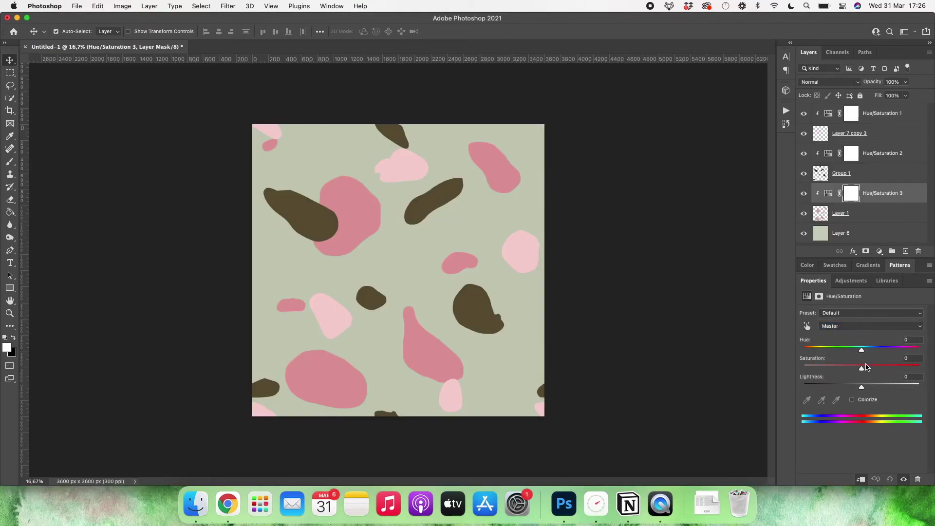
pyautogui.moveTo(862, 350)
pyautogui.mouseDown()
pyautogui.moveTo(806, 350)
pyautogui.moveTo(876, 354)
pyautogui.mouseUp()
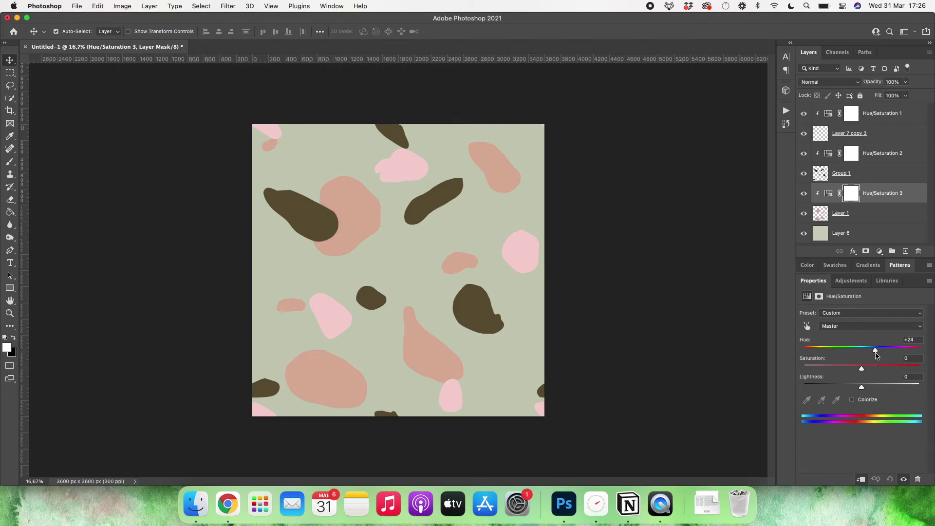